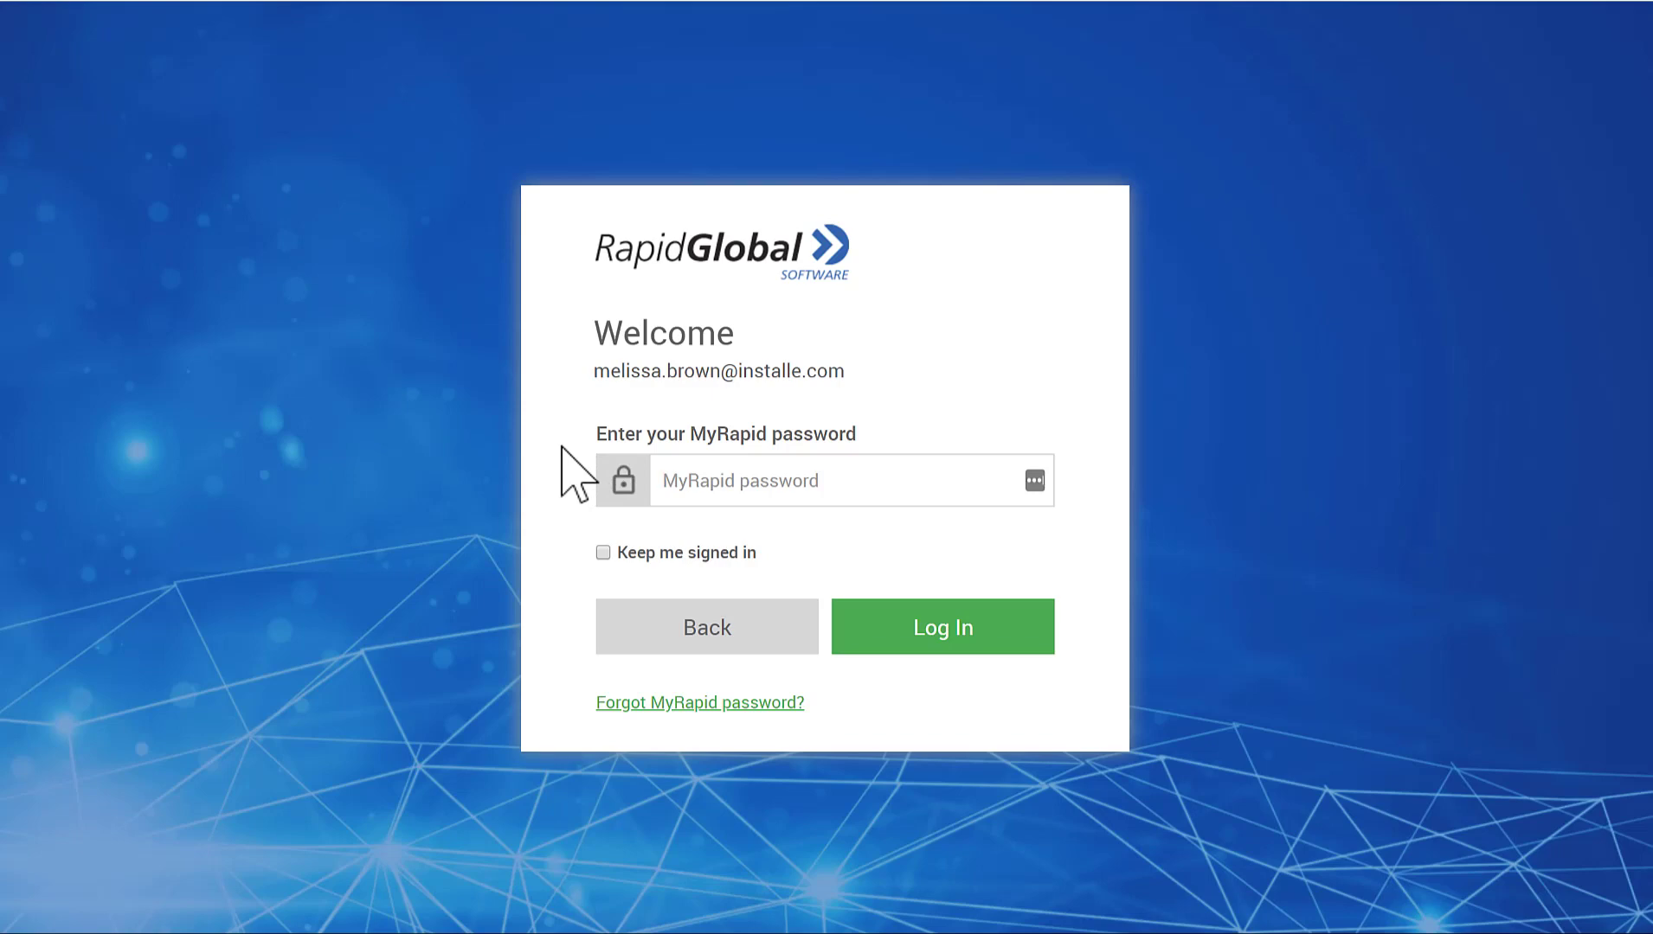
# Log in to MyRapid with the account password to reach the Product Link Portal.
pyautogui.write('••••••')
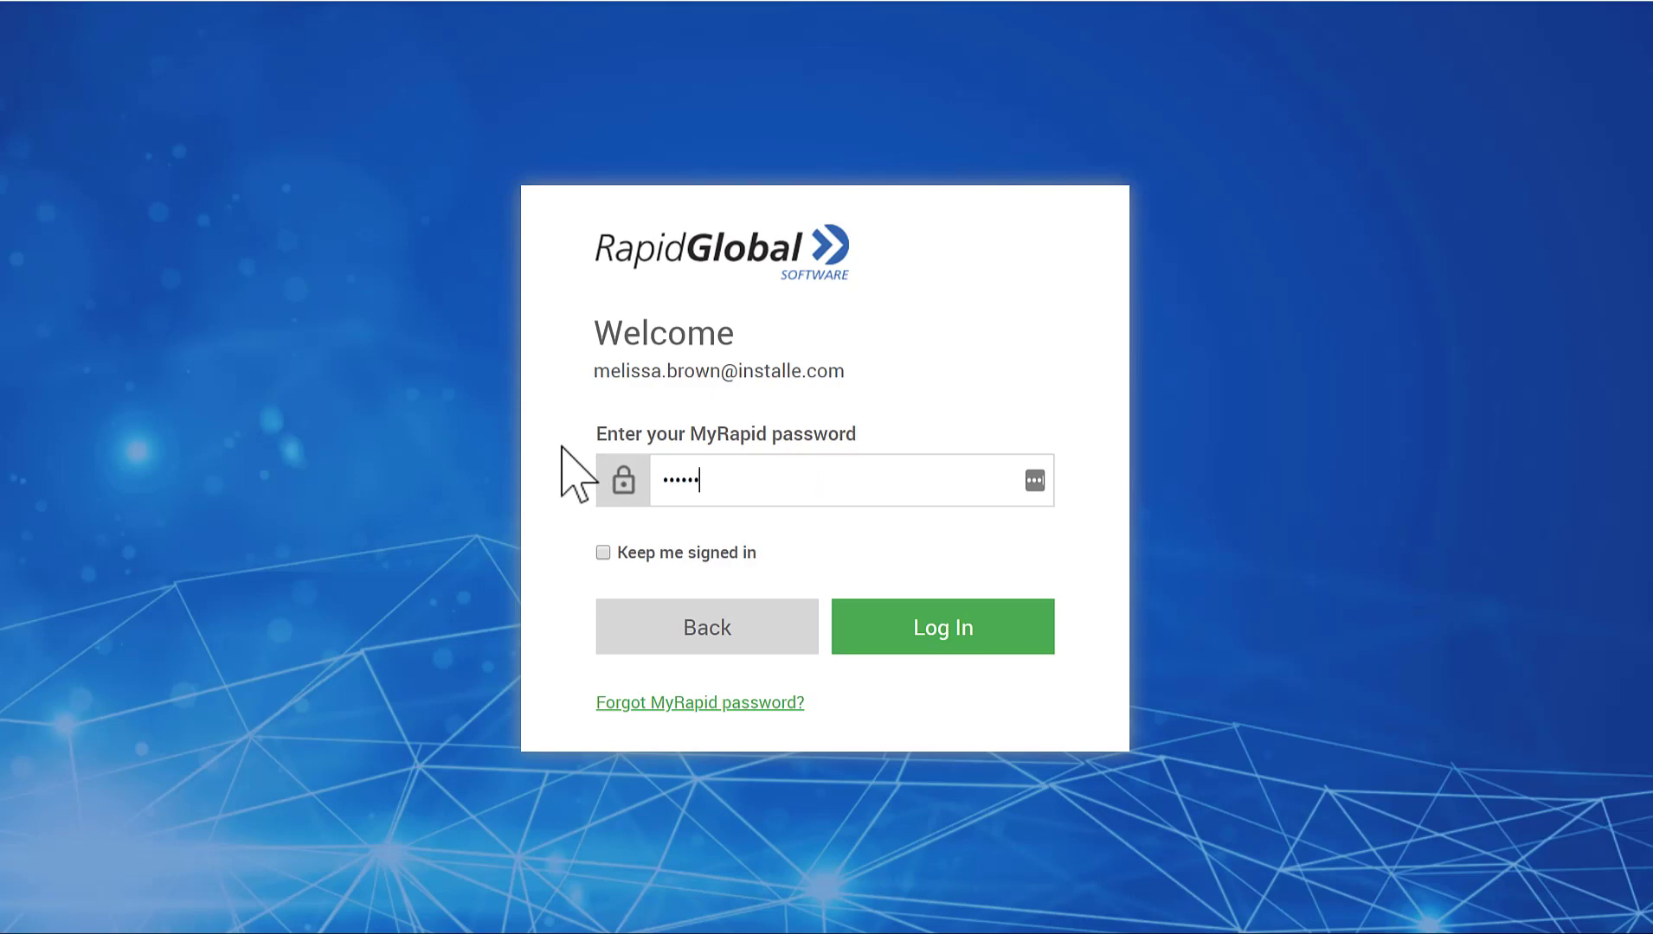
pyautogui.write('••••')
pyautogui.click(898, 624)
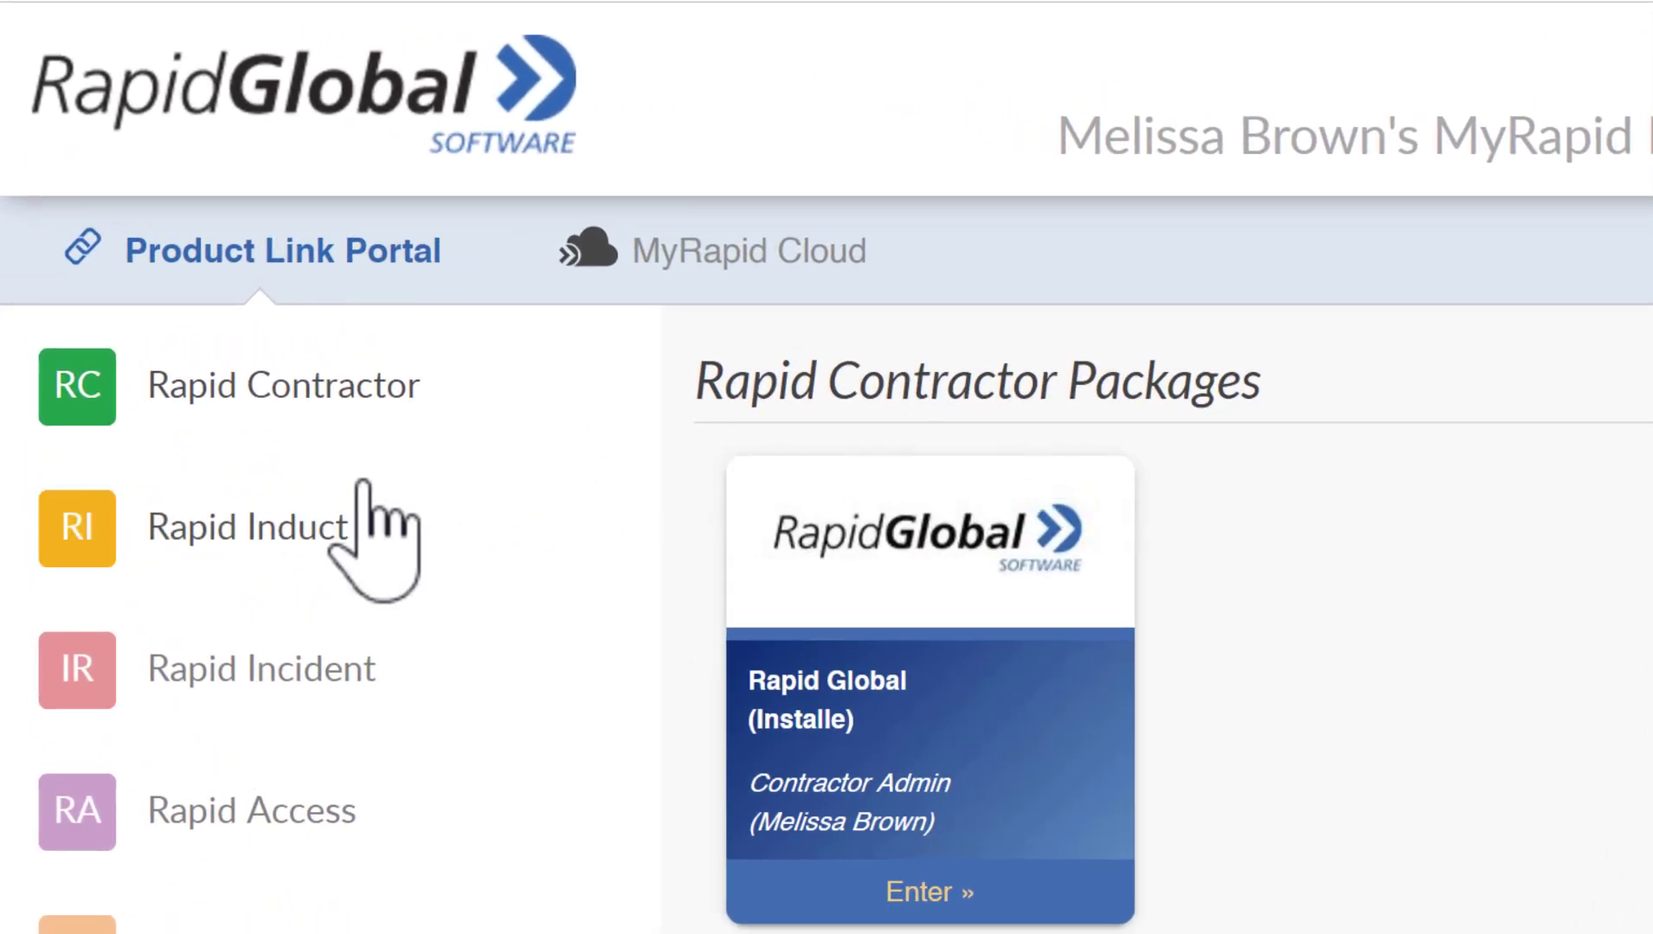
# Switch to the Rapid Induct packages and open the Add Induction key dialog.
pyautogui.click(227, 524)
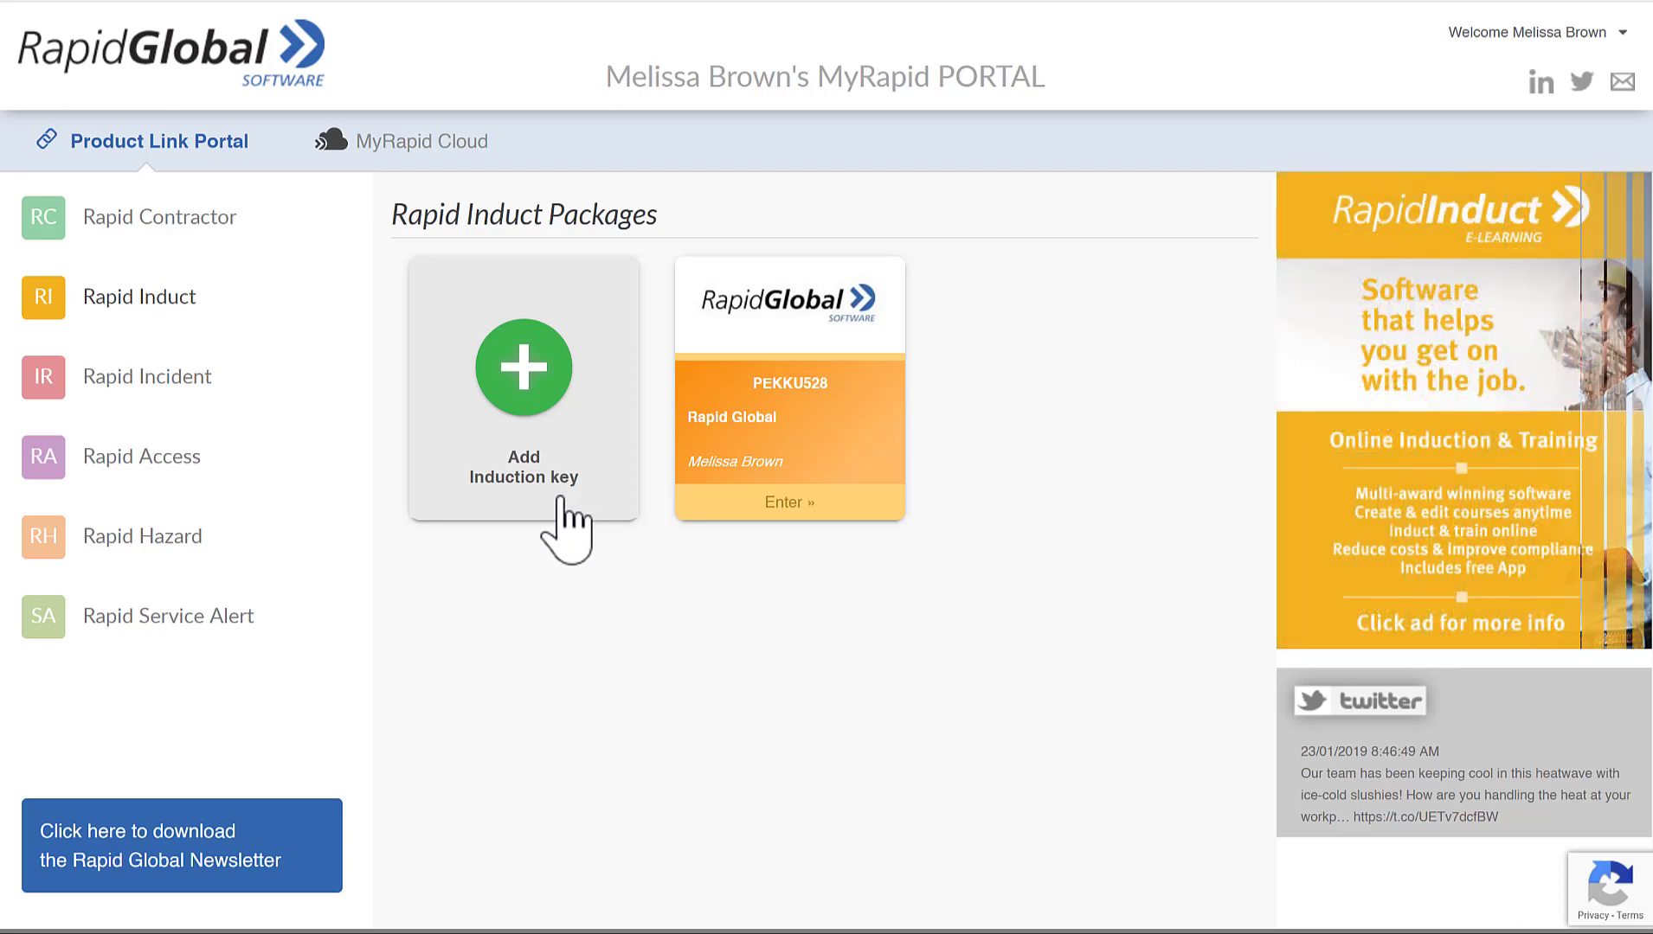
pyautogui.click(522, 395)
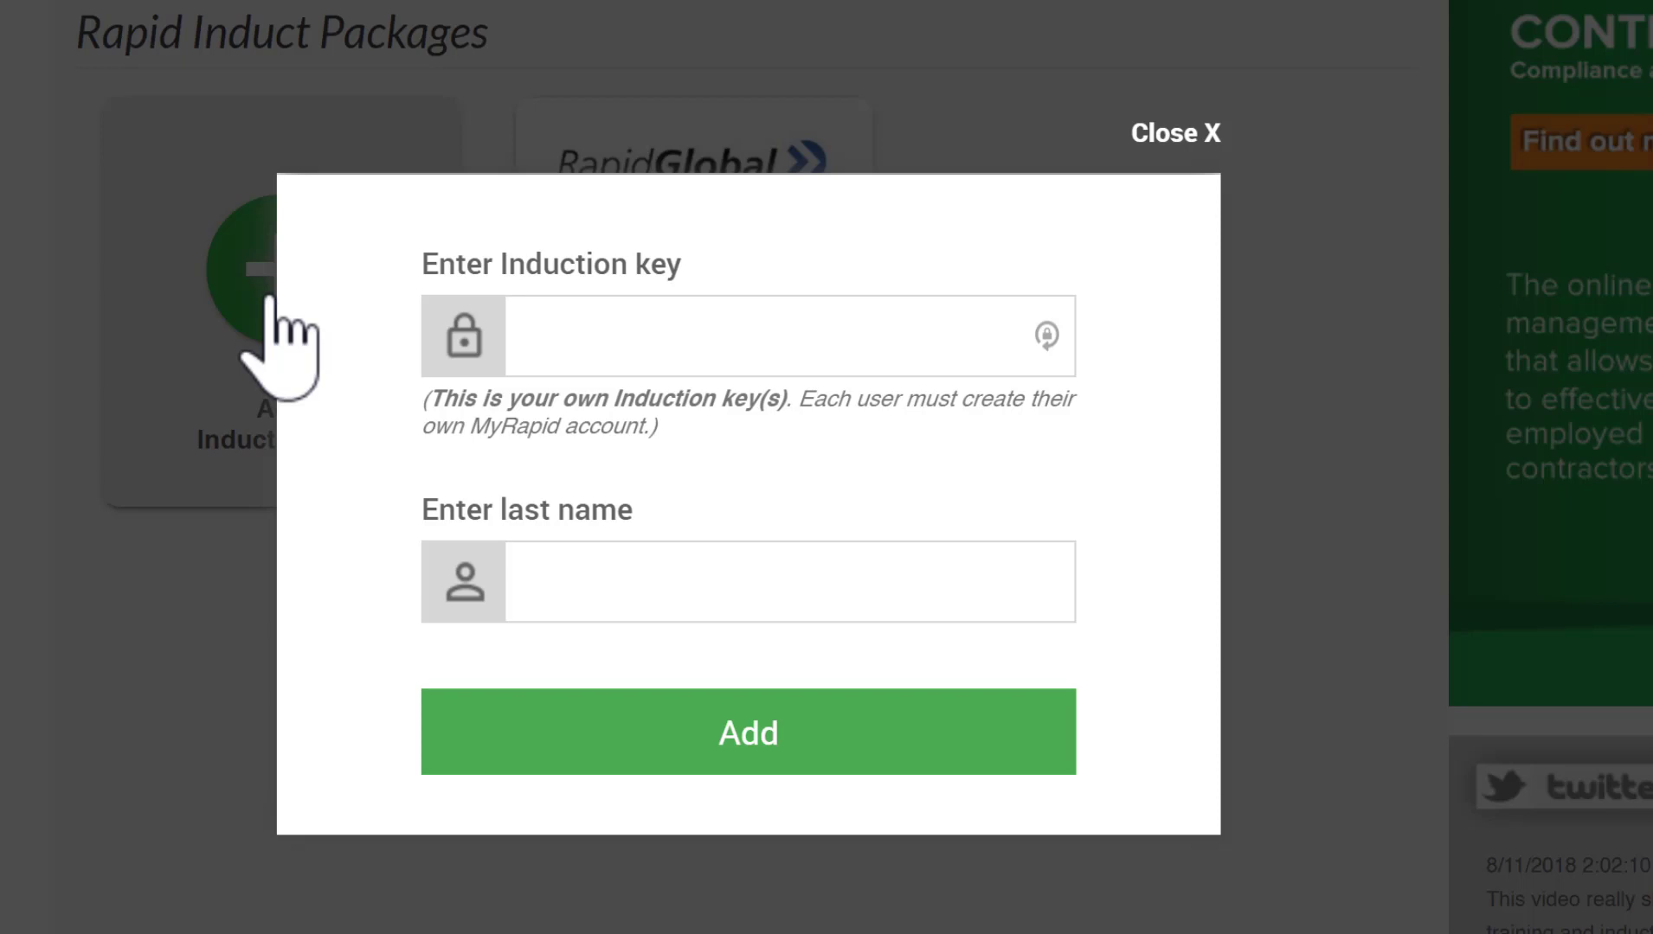
# Add a second induction key, fixing a typo in the key and entering the user's last name.
pyautogui.click(616, 333)
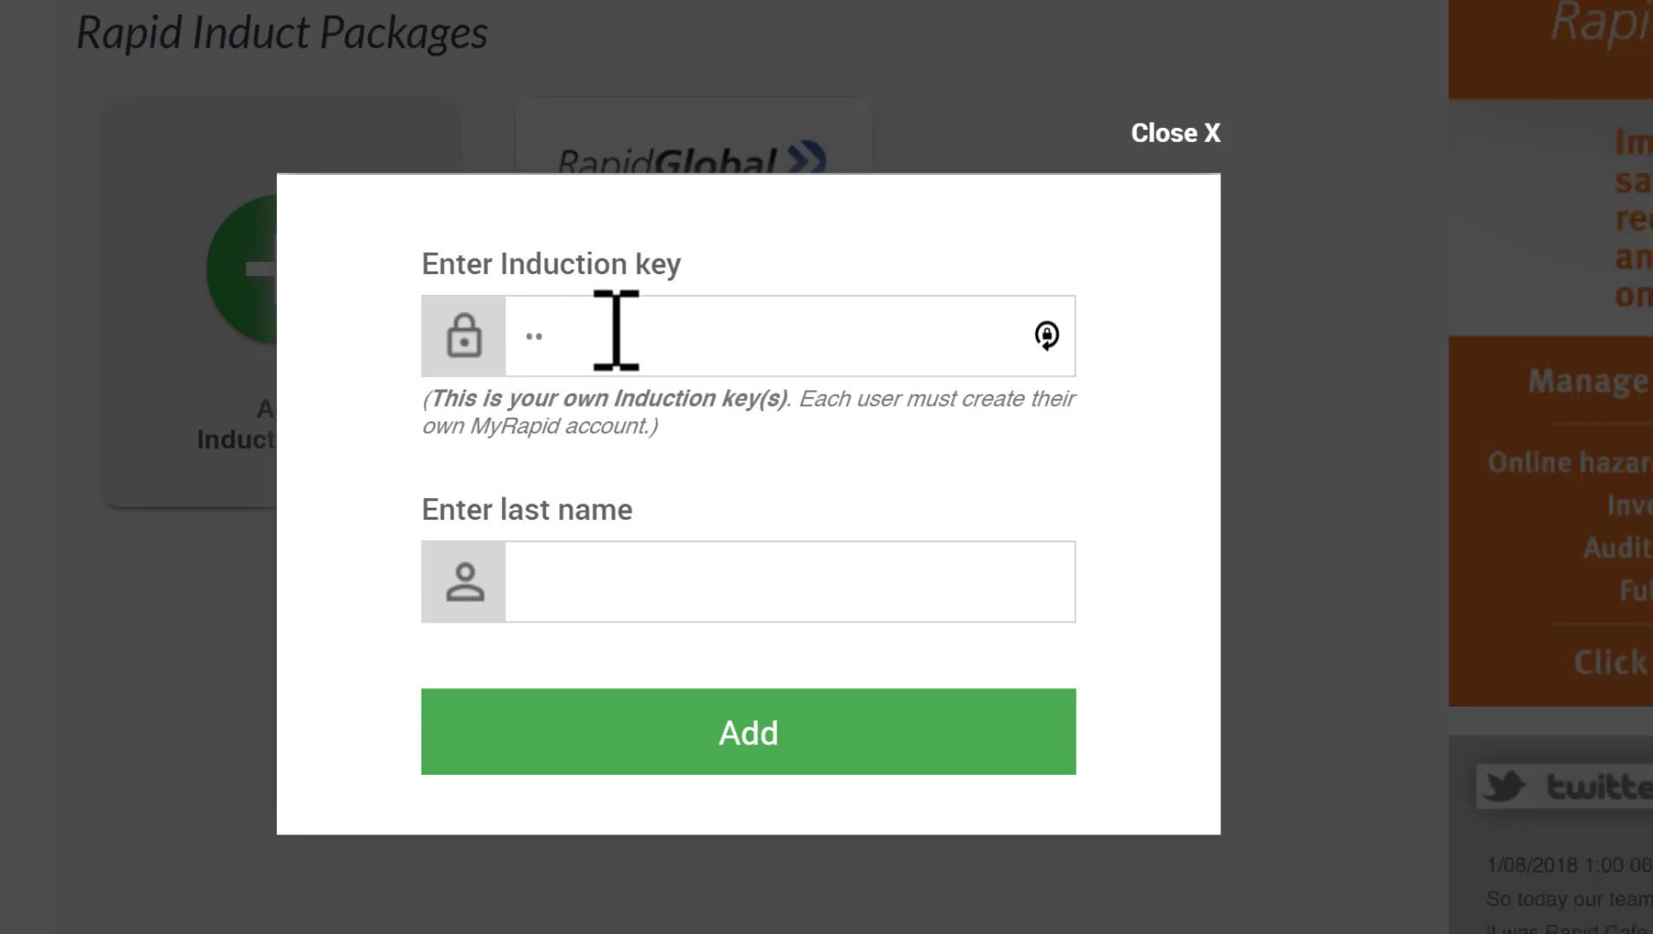
pyautogui.press('BackSpace')
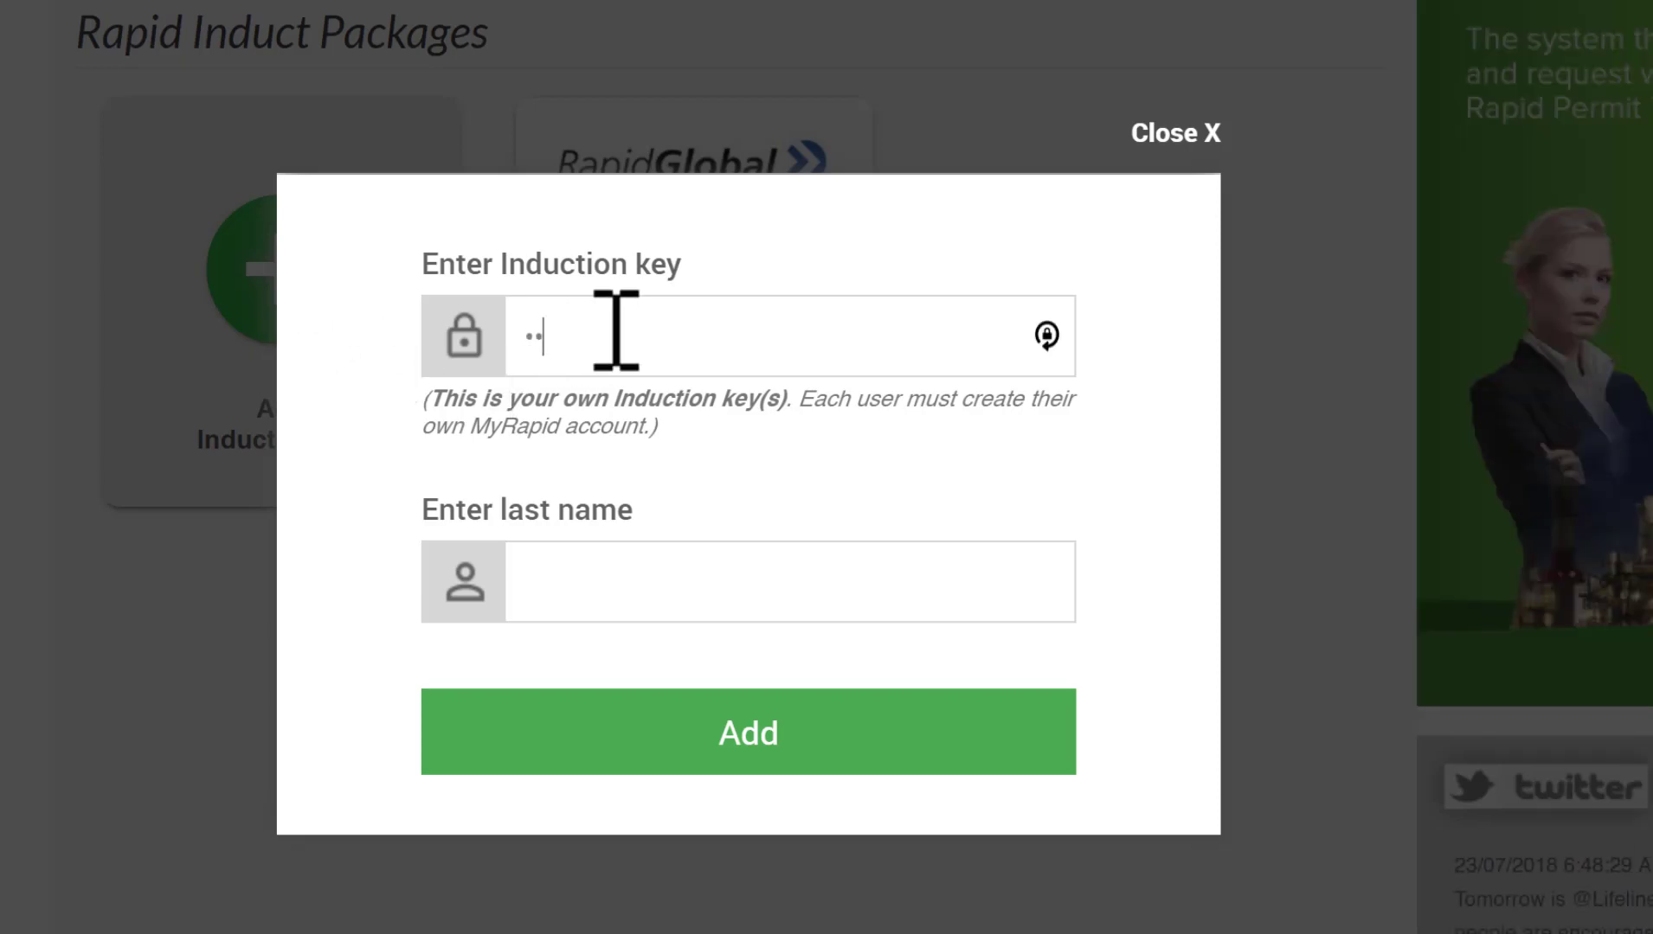
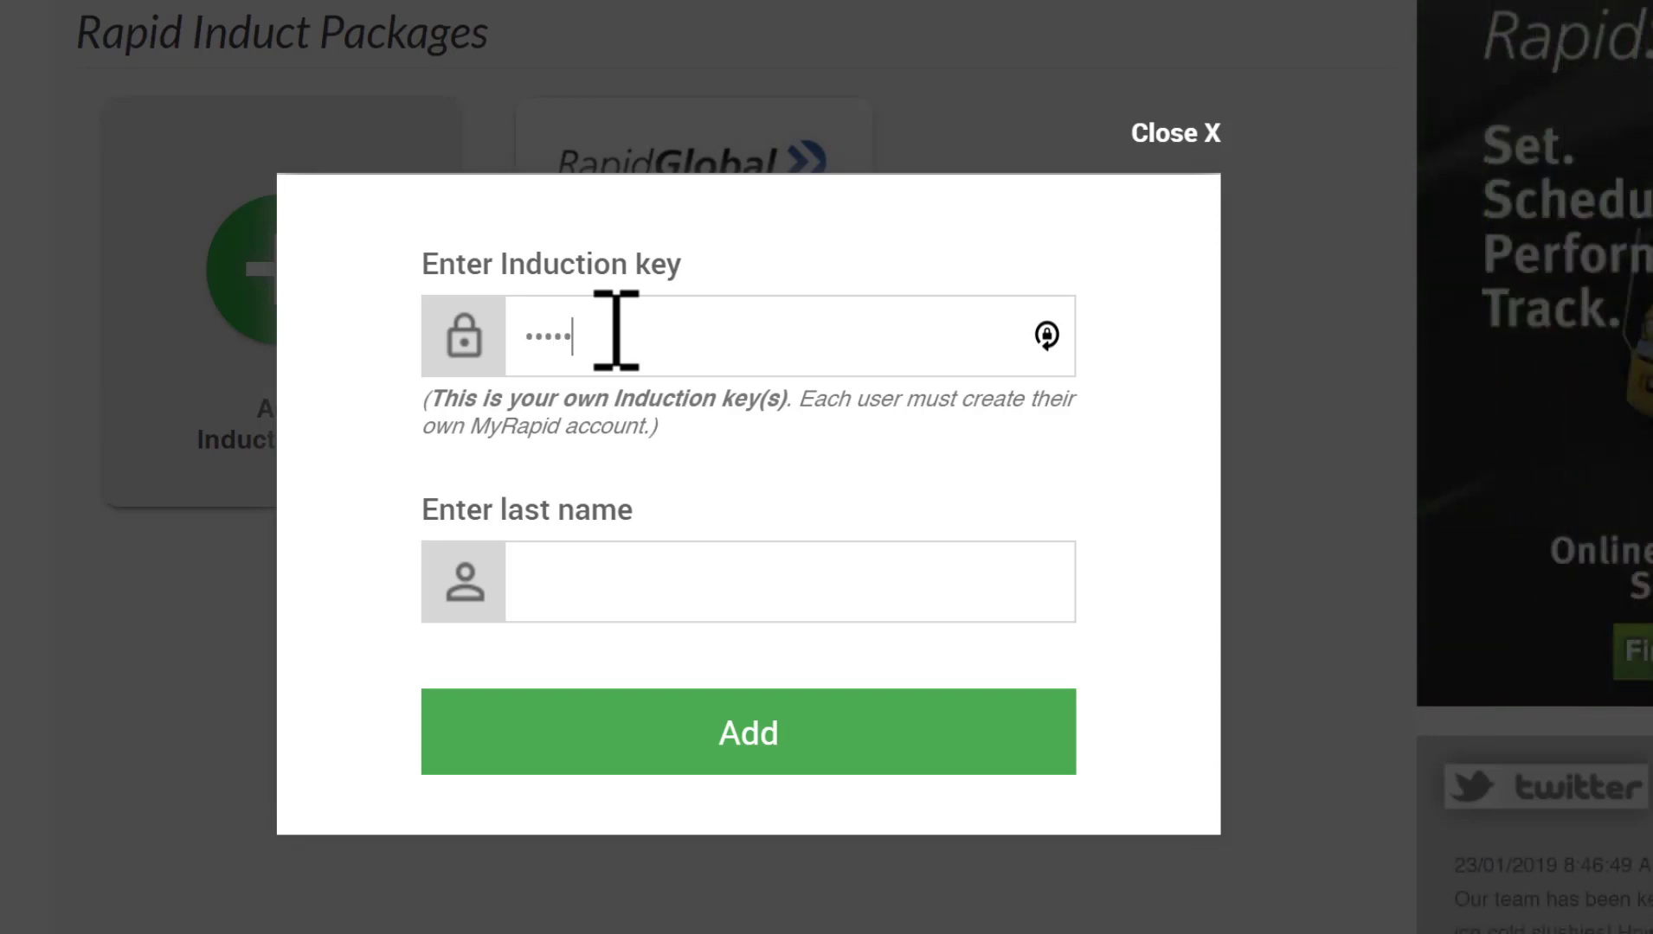
pyautogui.click(552, 595)
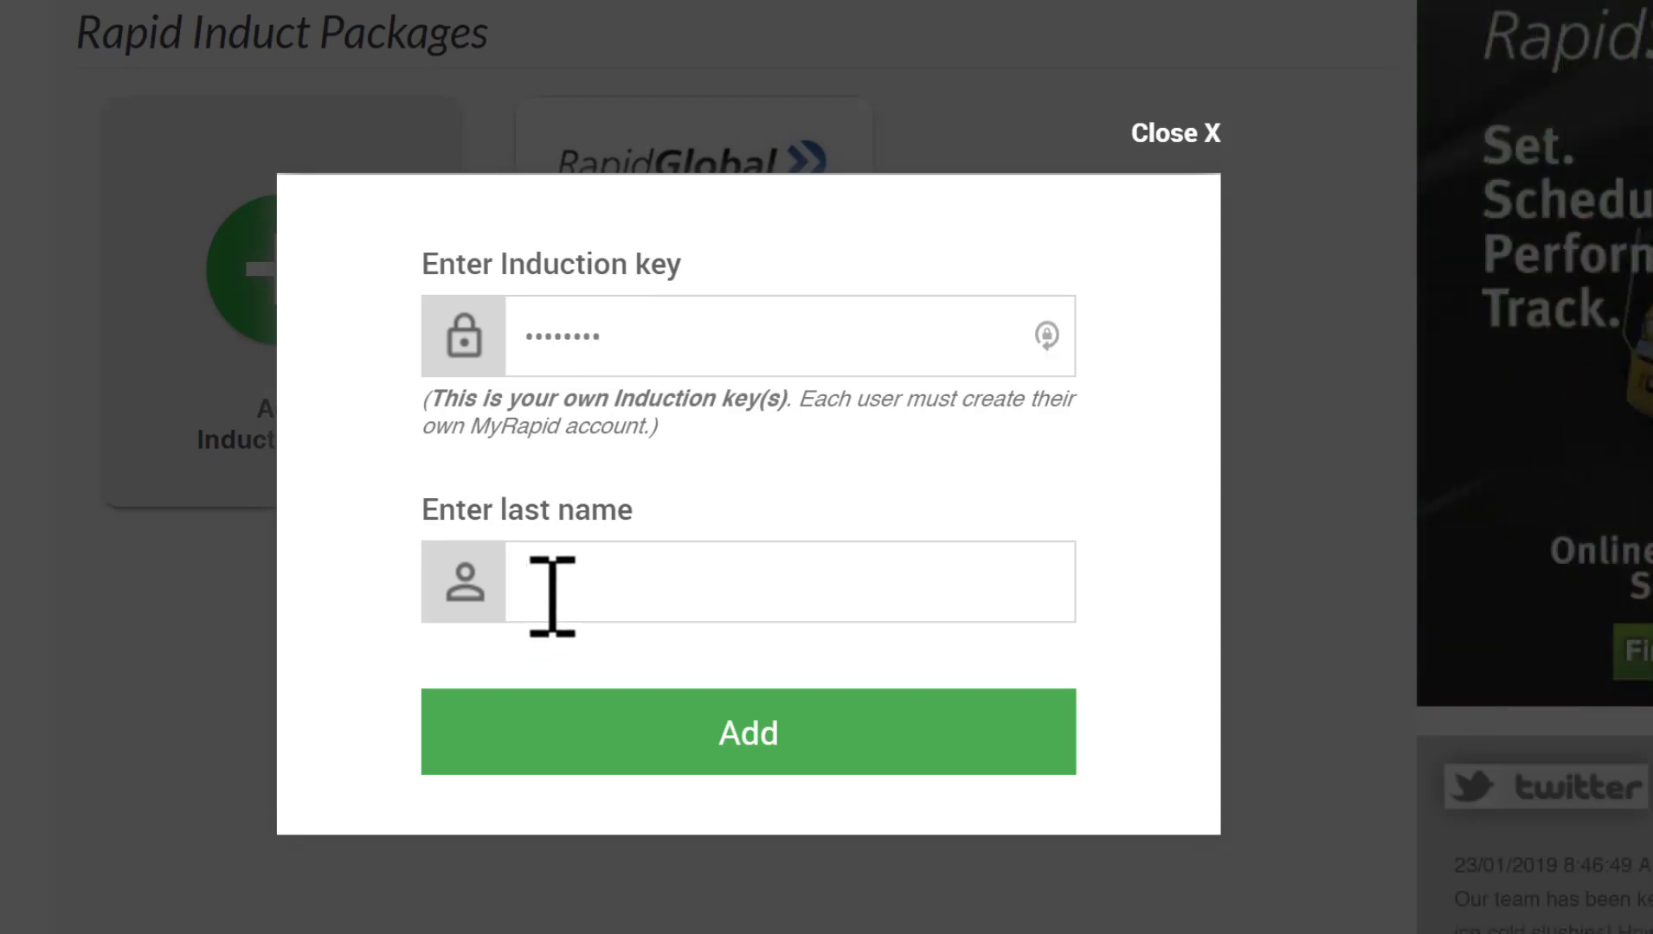
pyautogui.write('Brown')
pyautogui.click(679, 736)
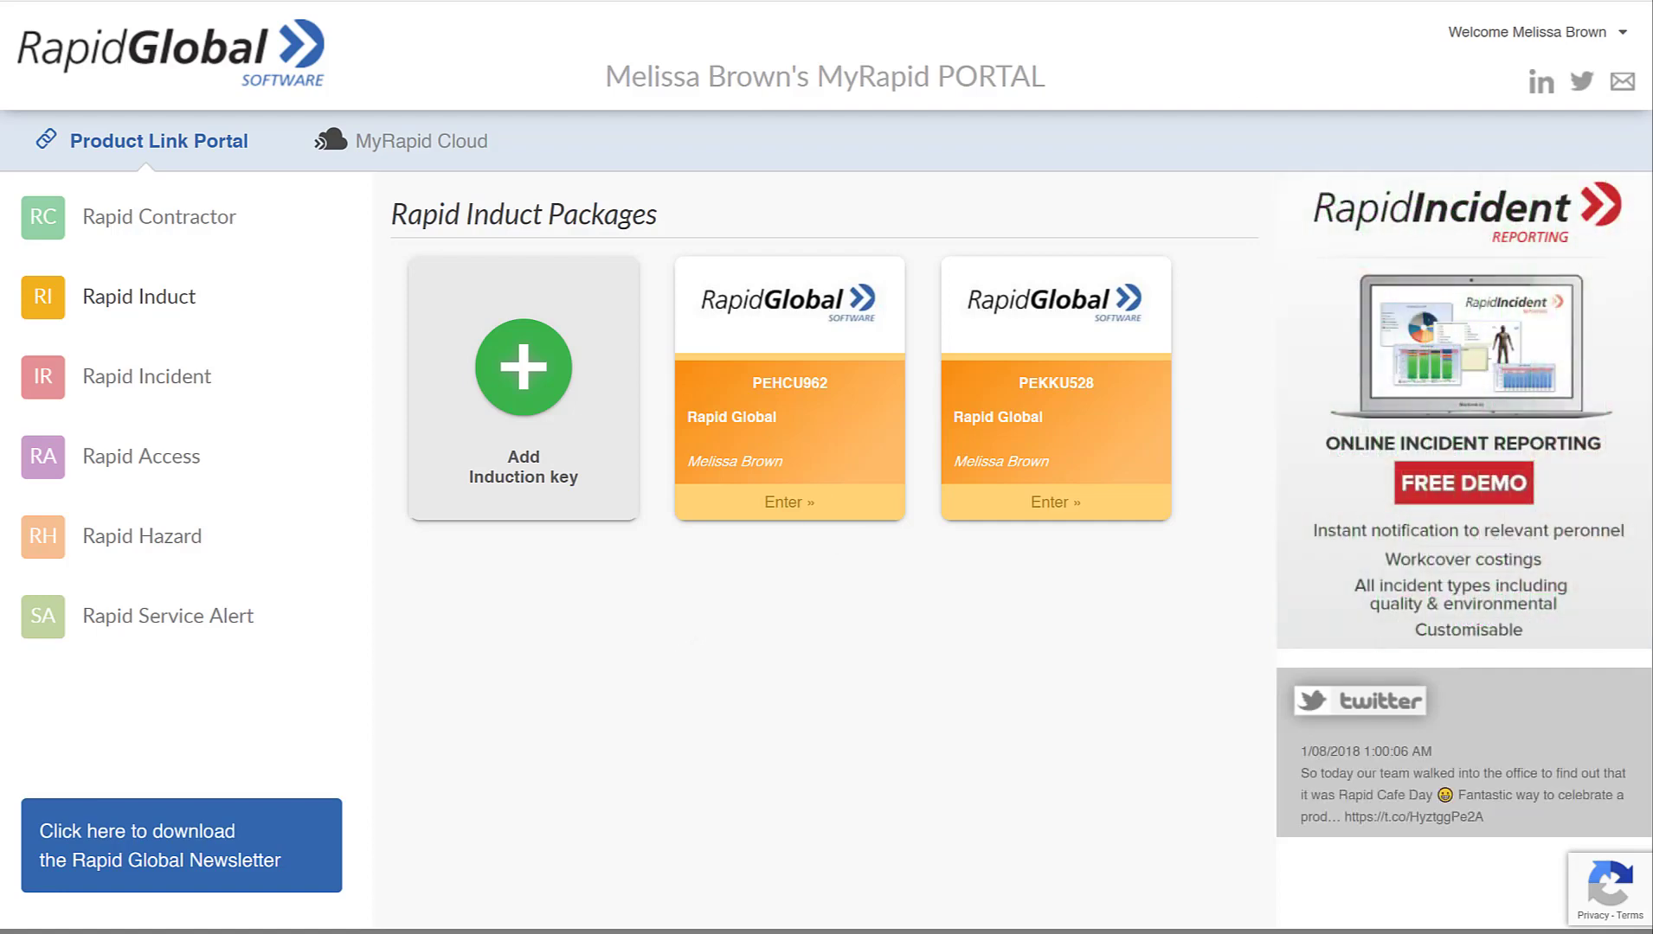
# Sign out of MyRapid from the Welcome account menu.
pyautogui.click(1481, 32)
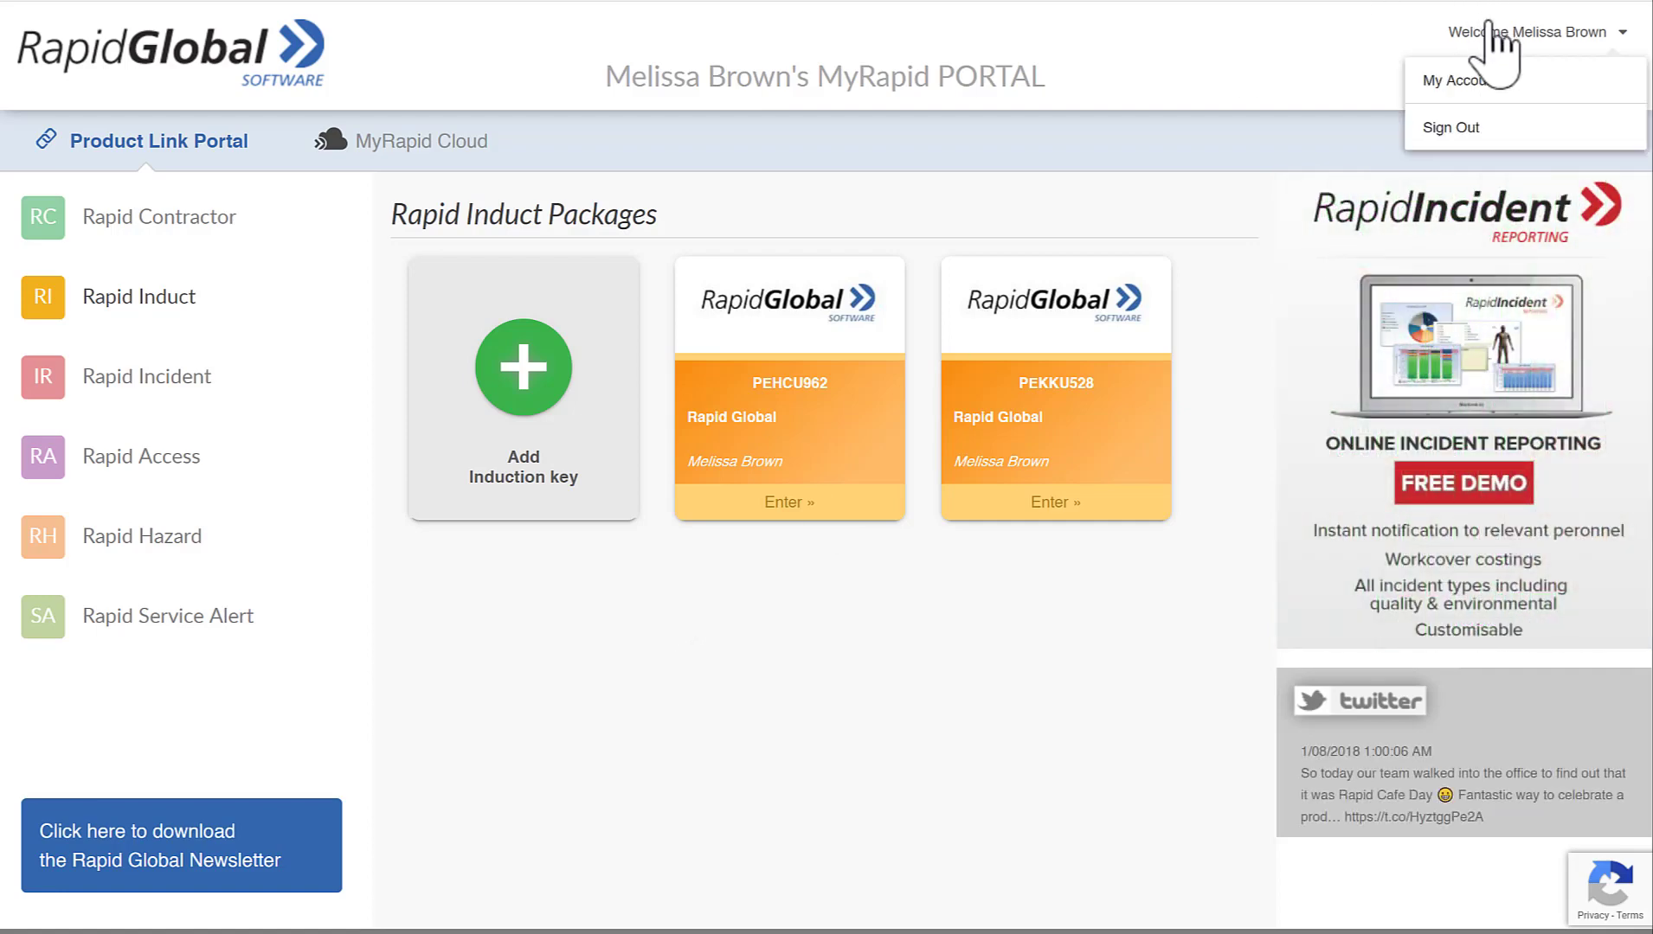
pyautogui.click(1463, 128)
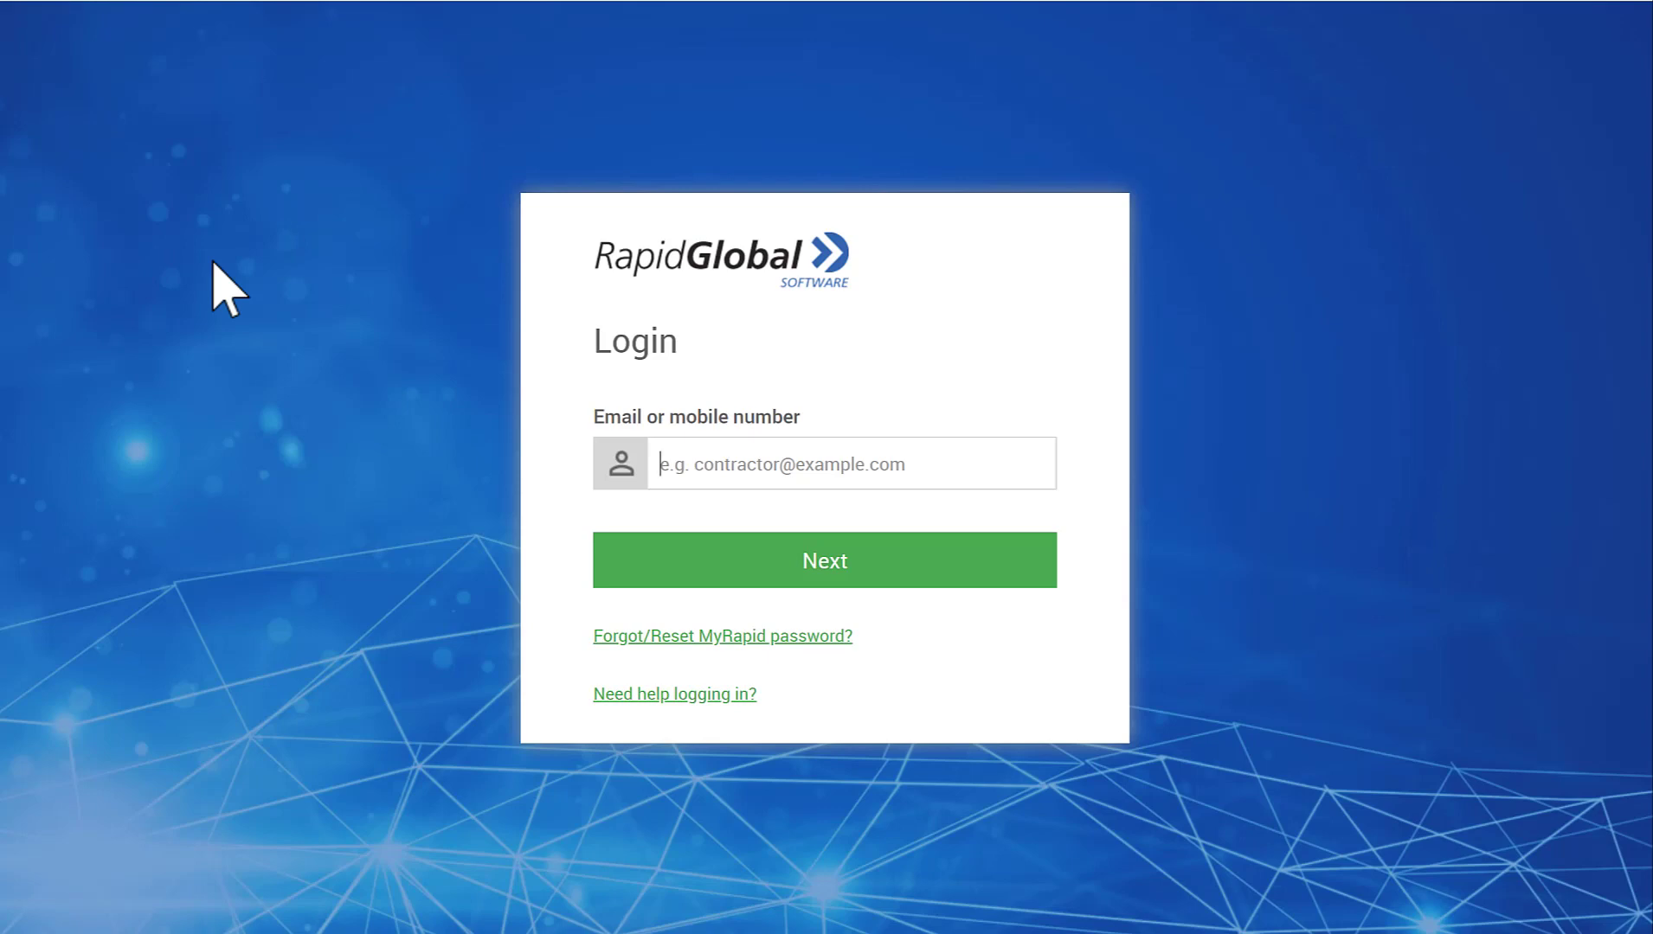
# Submit the new account's email address on the Rapid Global login page.
pyautogui.write('melissa.')
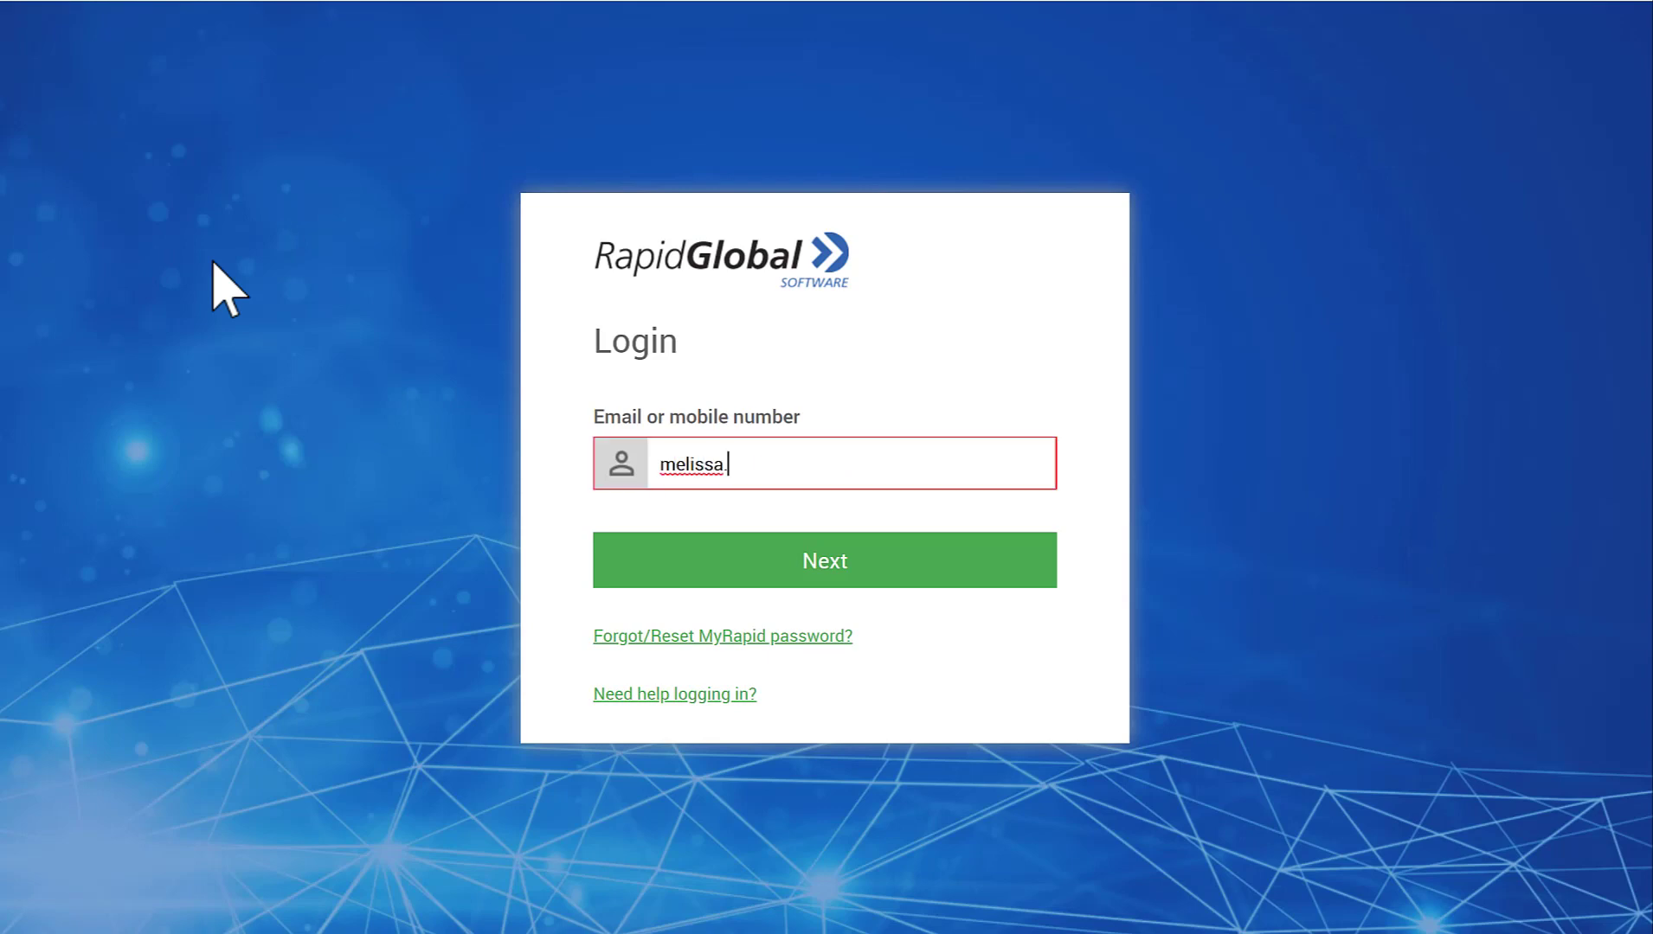
pyautogui.write('brown@example.com')
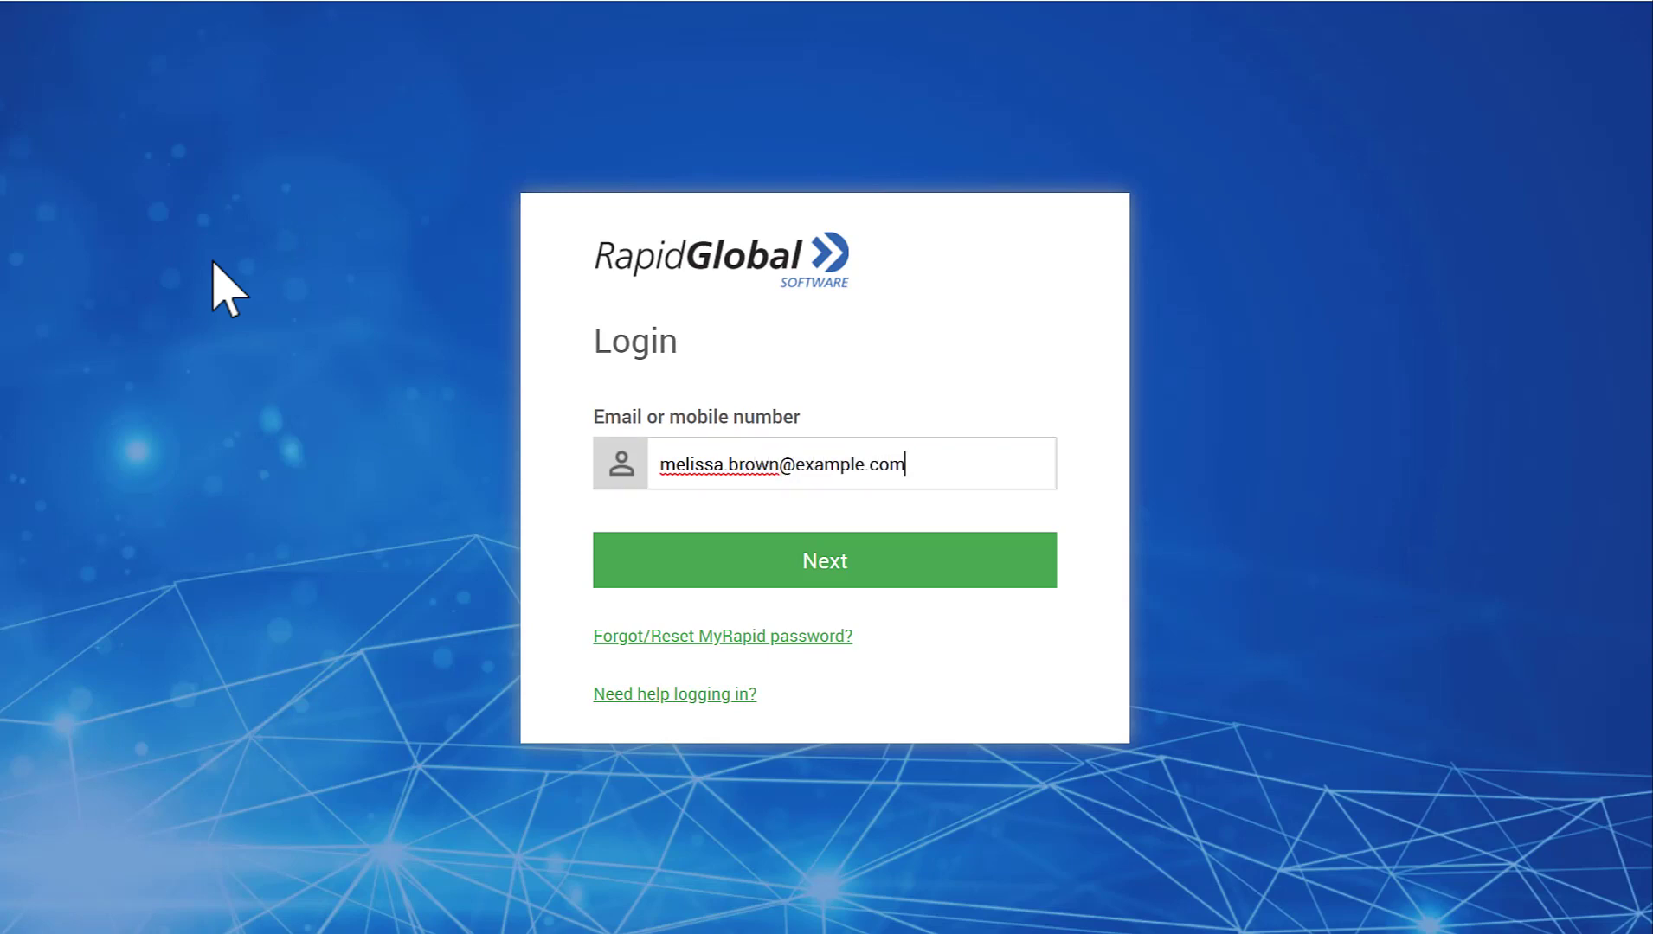
pyautogui.click(791, 547)
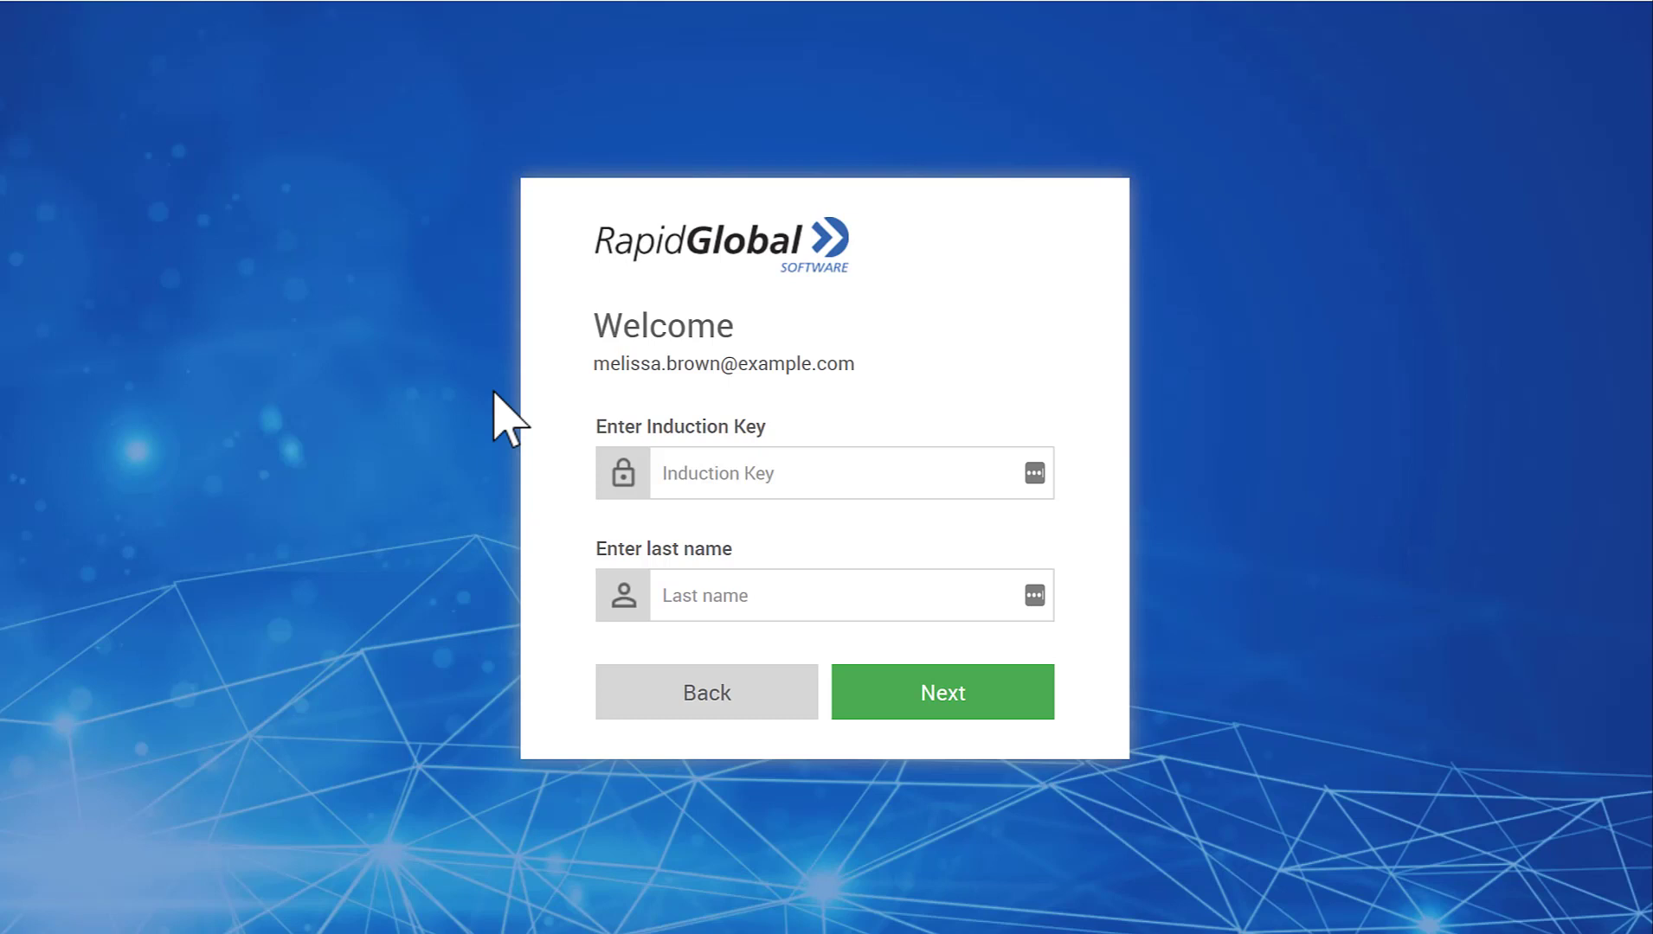
# Enter the induction key and the user's last name on the Welcome step and continue.
pyautogui.click(690, 477)
pyautogui.write('********')
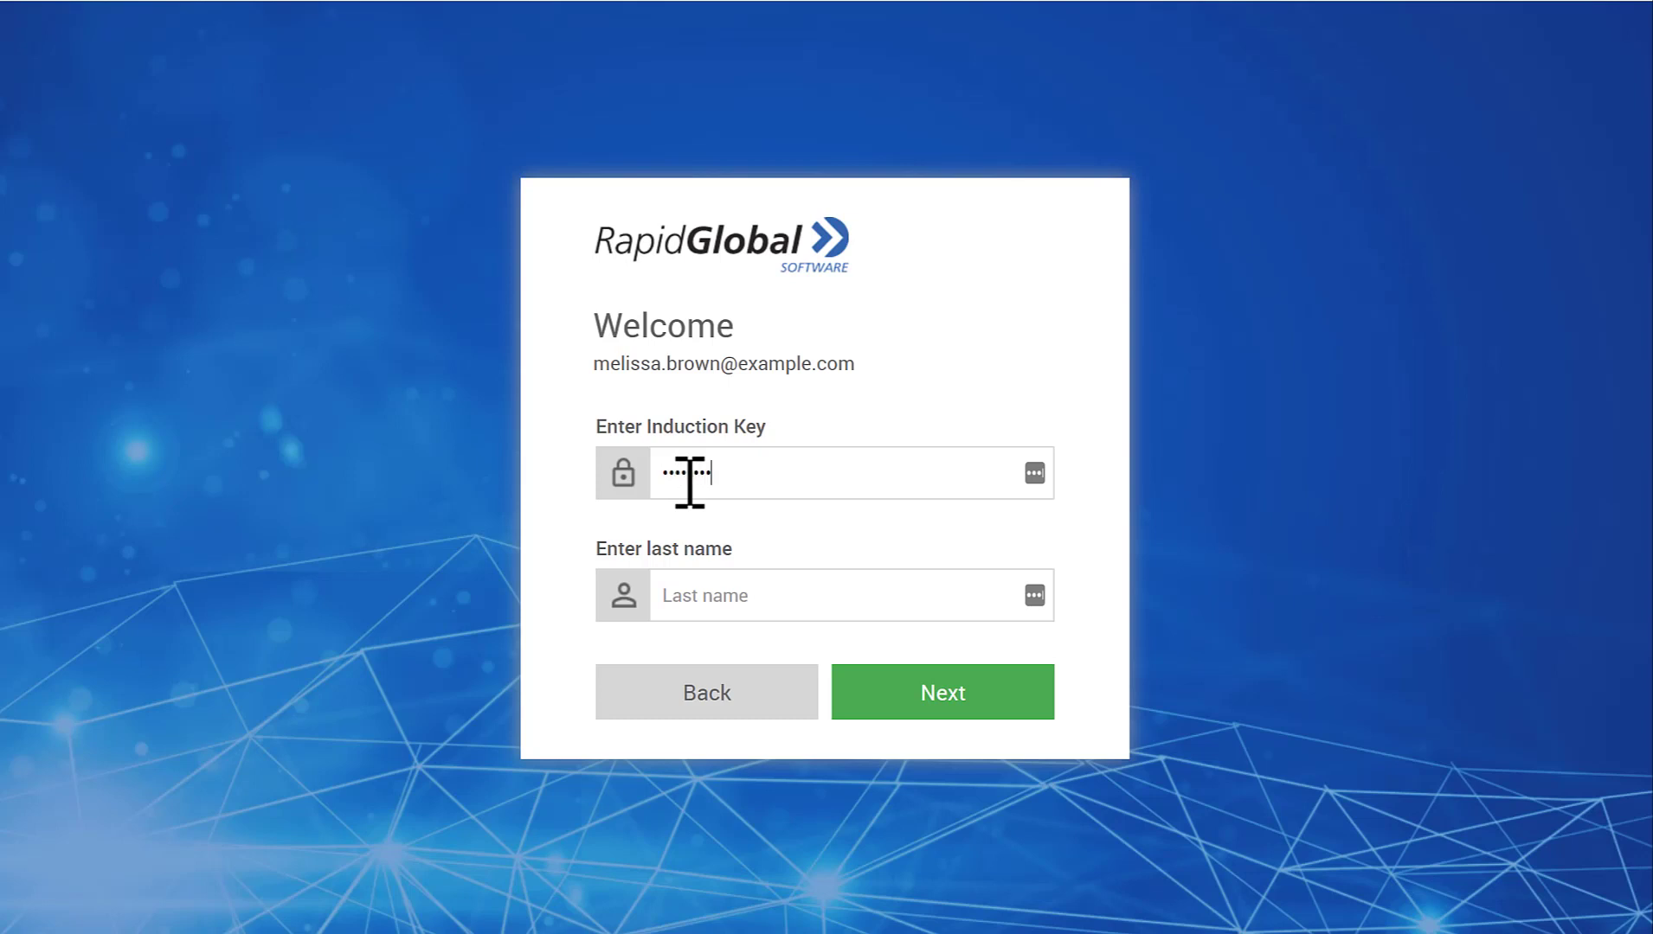
pyautogui.click(700, 603)
pyautogui.write('Brown')
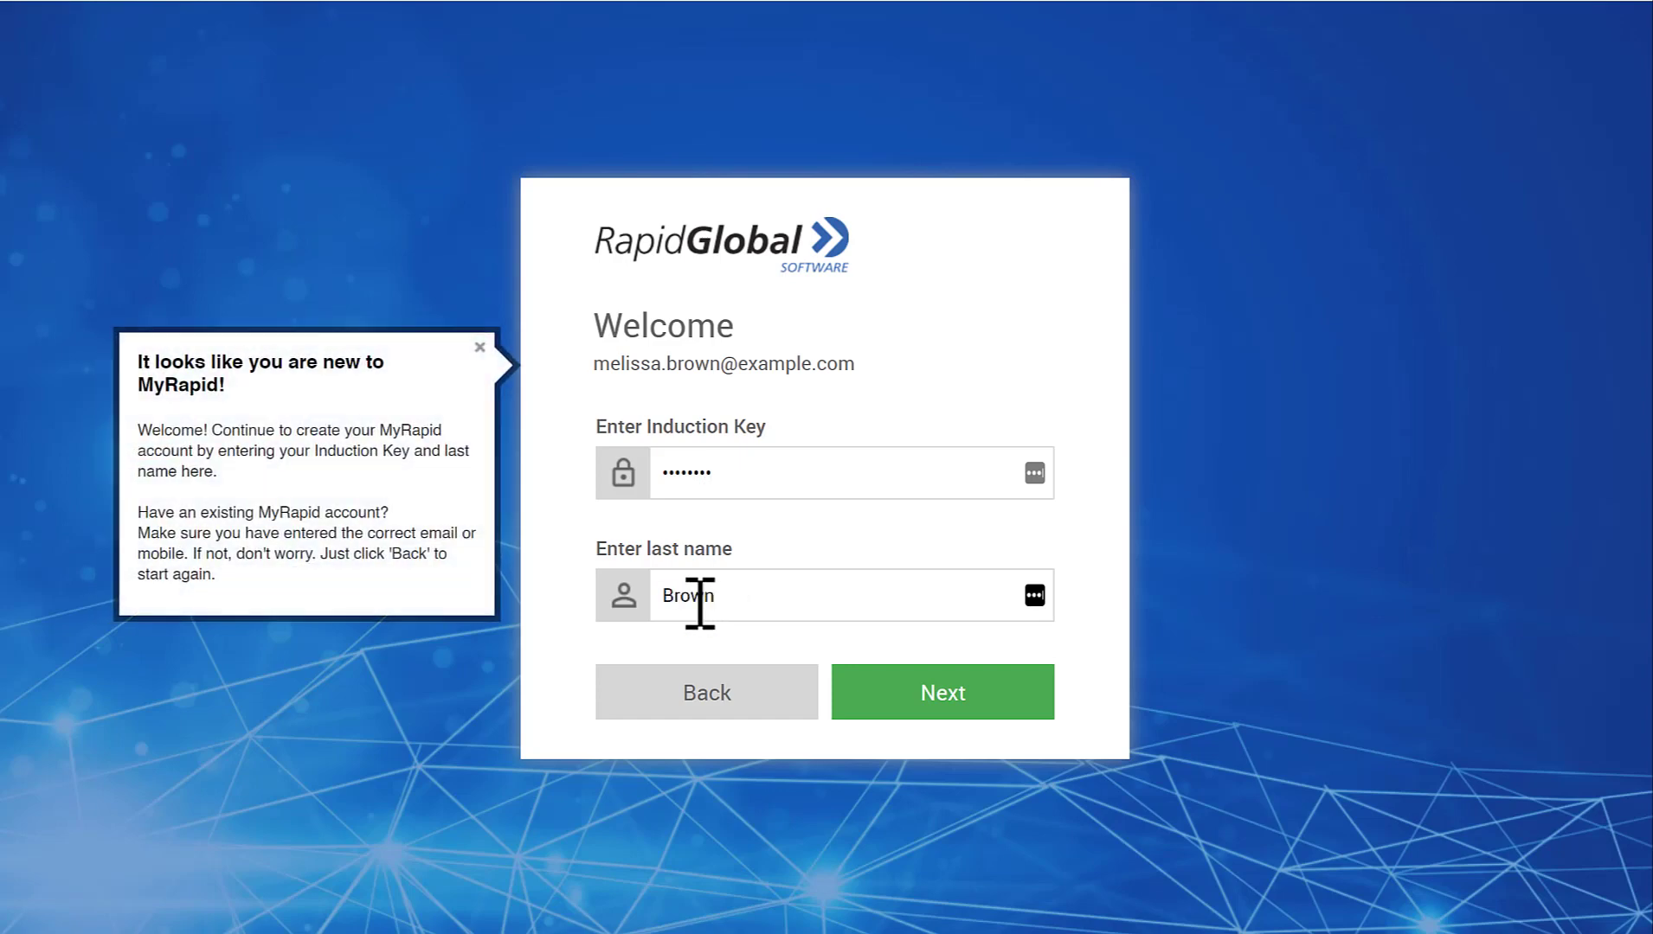
pyautogui.click(889, 692)
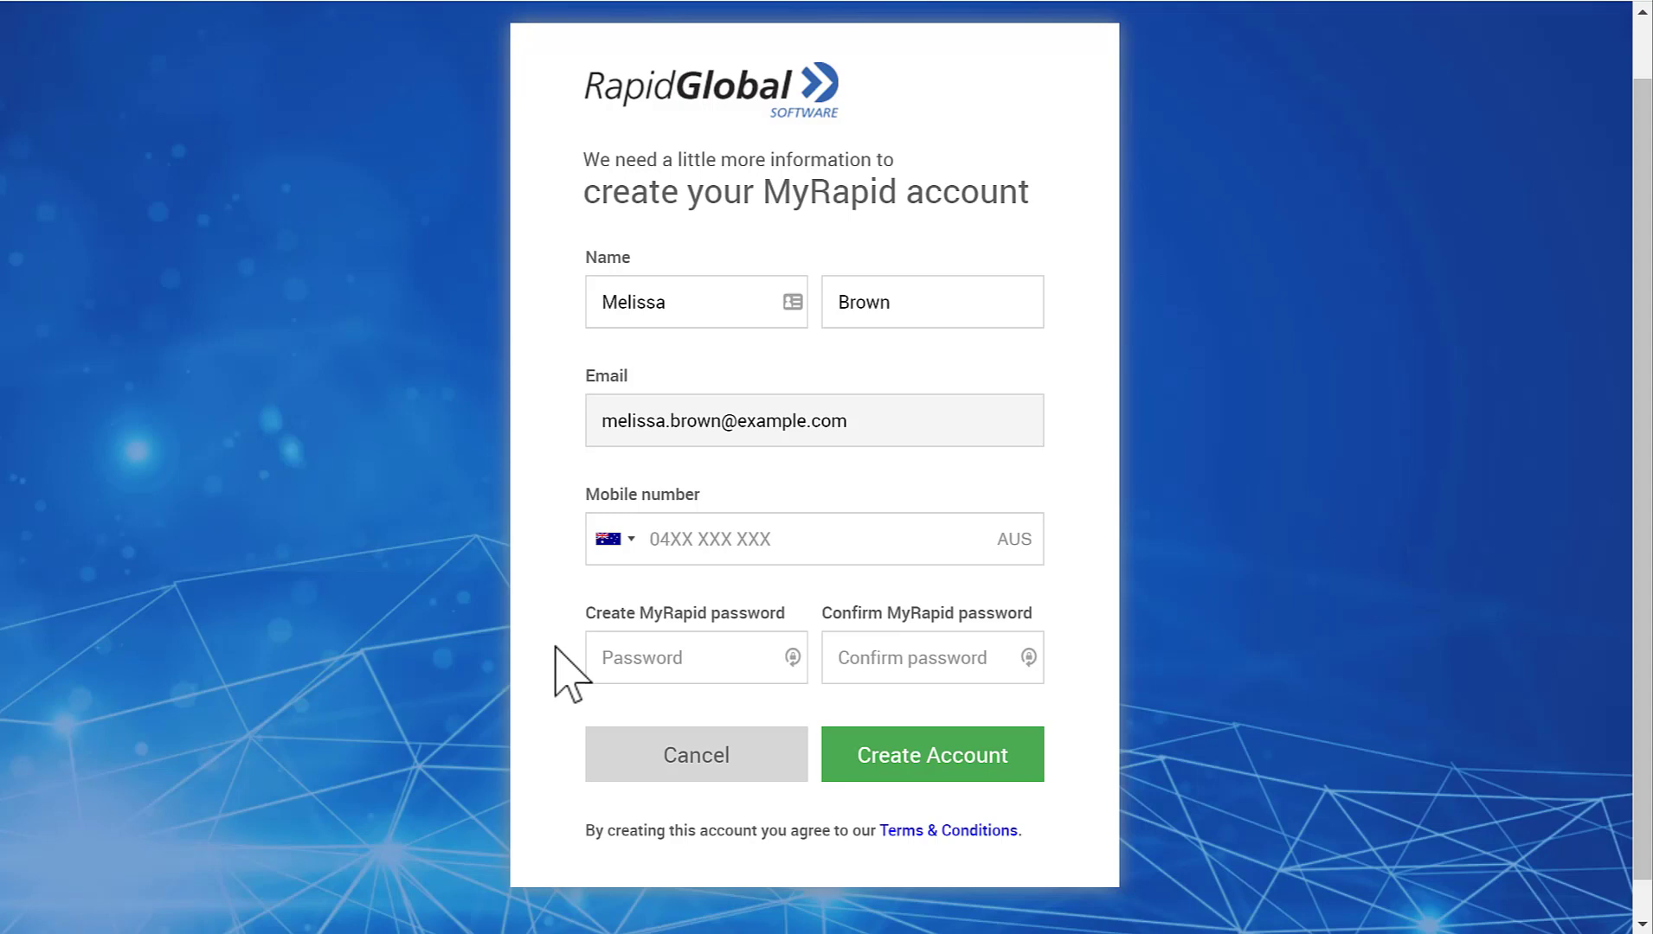
# Create the account with a new MyRapid password entered and confirmed.
pyautogui.click(645, 655)
pyautogui.write('••••••••••')
pyautogui.click(873, 658)
pyautogui.write('••••••••••')
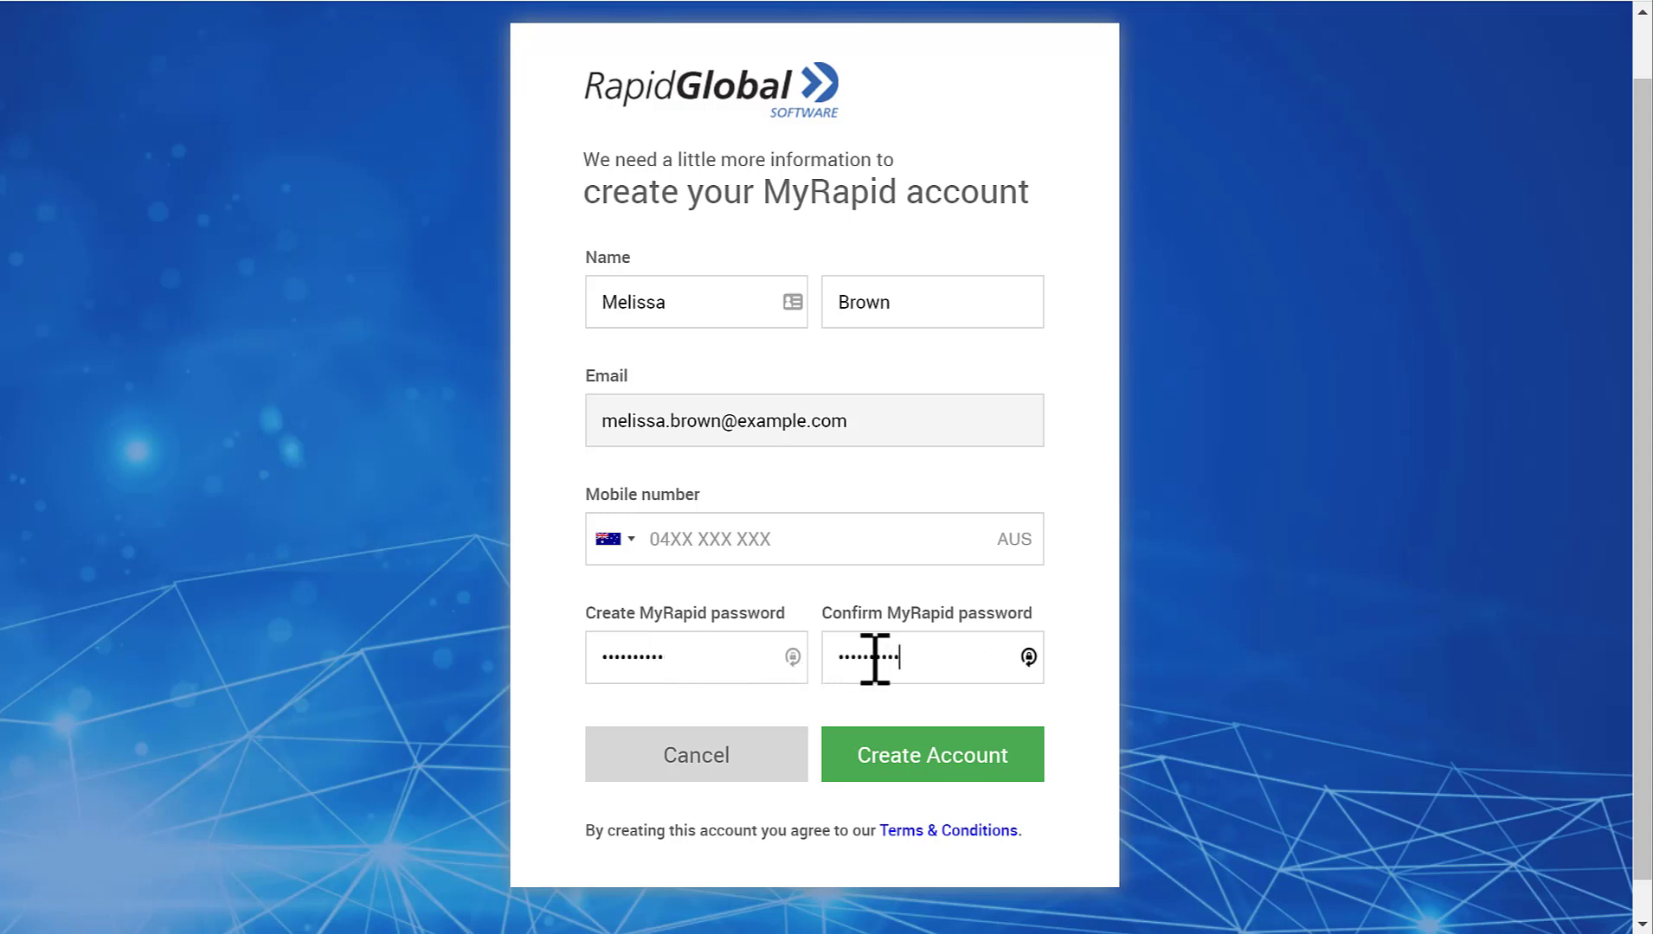
pyautogui.click(966, 776)
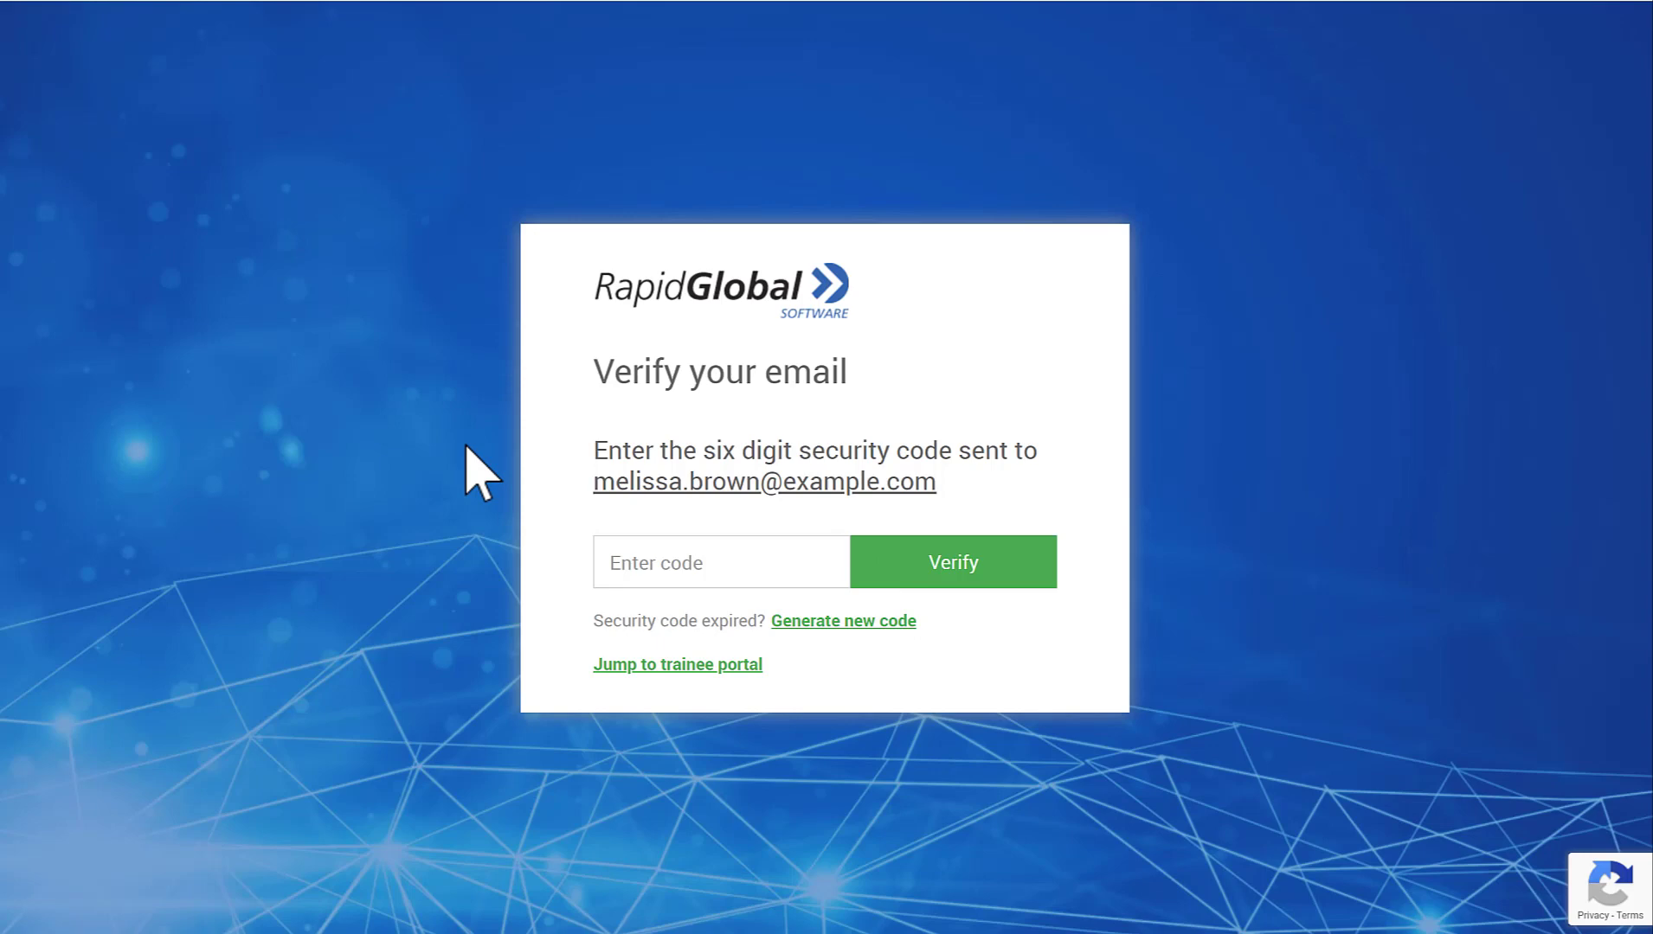
# Verify the email address using the six-digit security code sent by email.
pyautogui.click(693, 562)
pyautogui.click(891, 575)
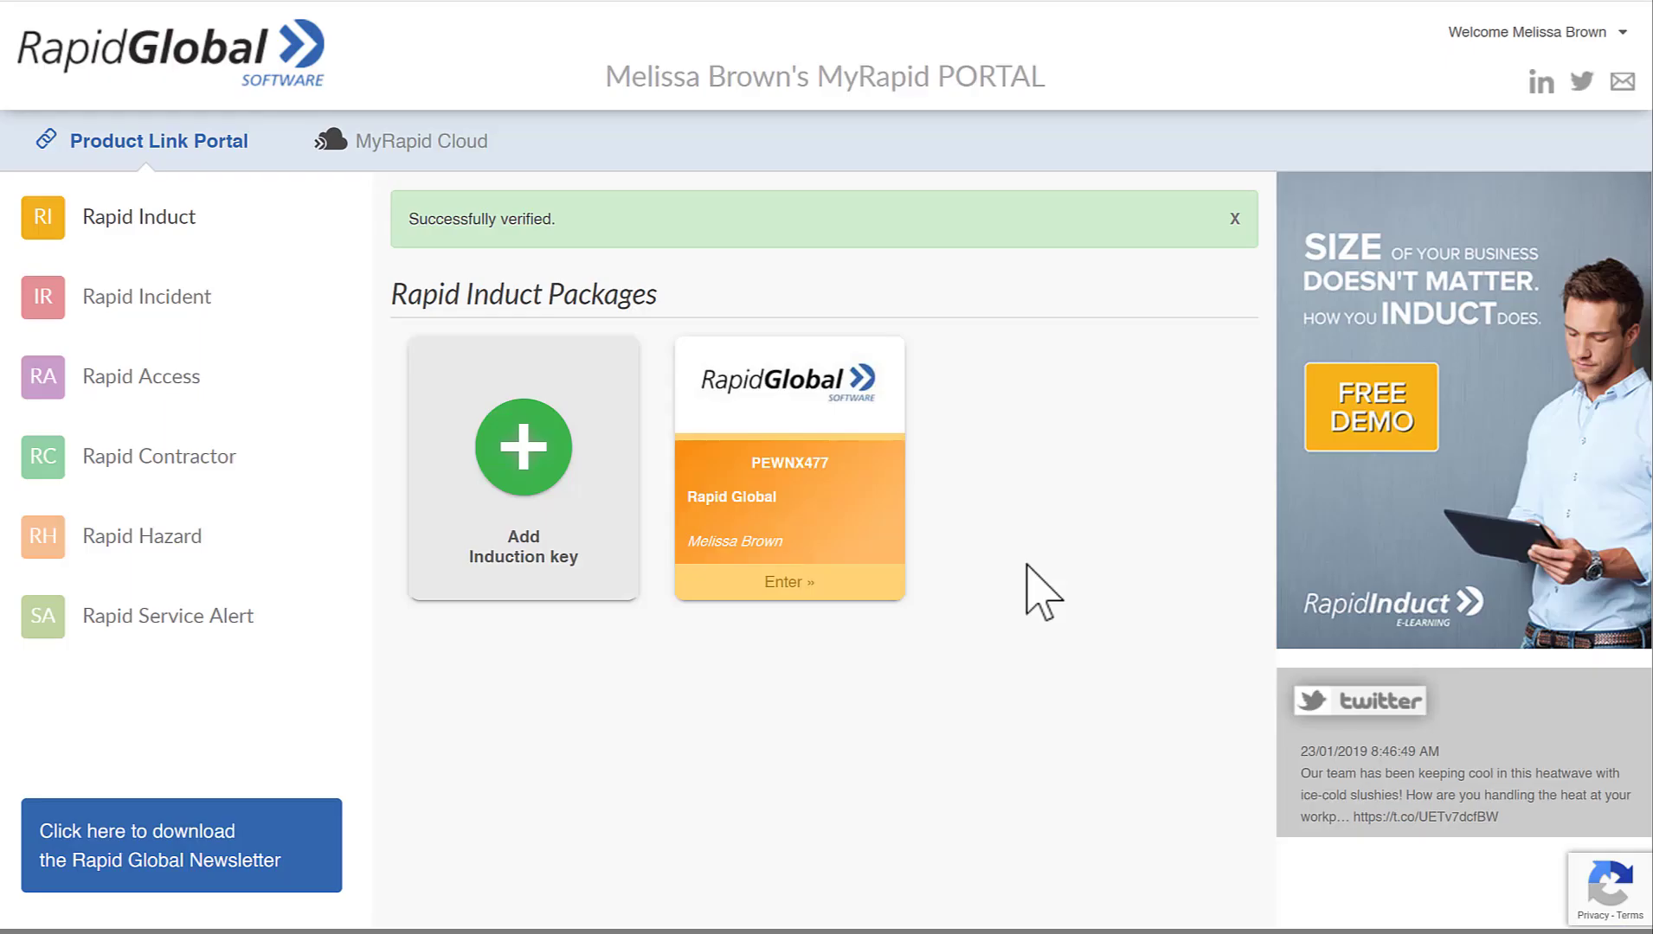